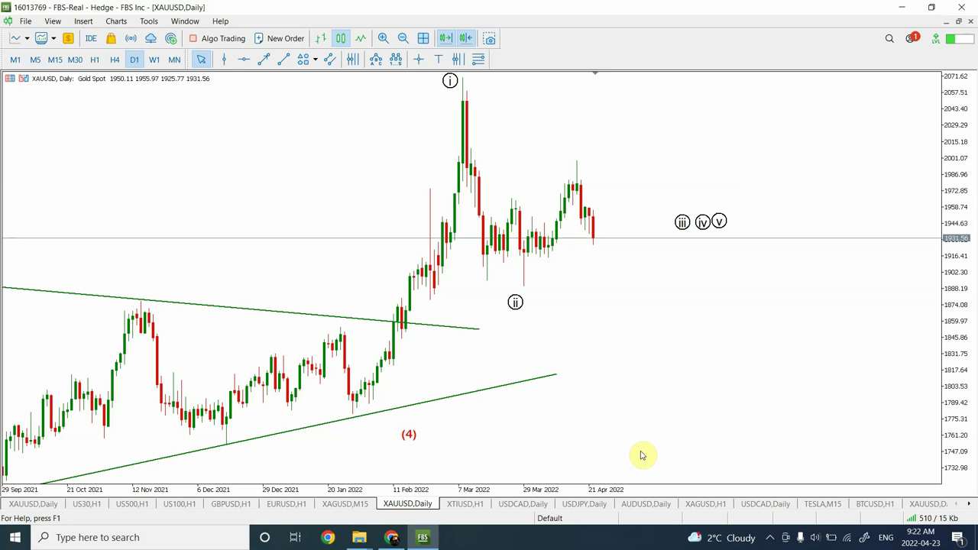
# Step: Examine the long-term wave count on the daily XAUUSD chart, from wave (3) to the current wave ii area
pyautogui.click(401, 38)
pyautogui.click(402, 38)
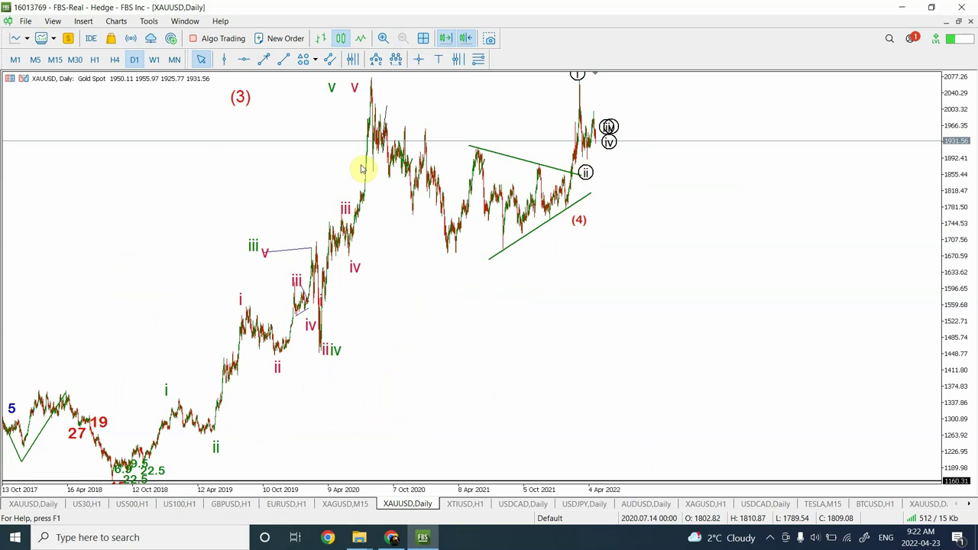
pyautogui.click(383, 39)
pyautogui.click(383, 38)
pyautogui.click(383, 38)
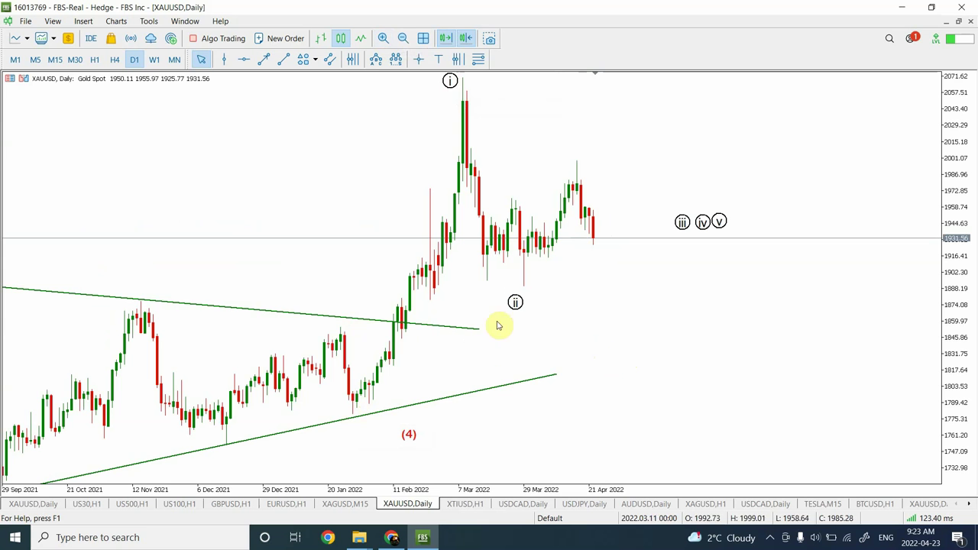
# Step: Extend the upper and lower trendlines of the wave (4) triangle beyond the breakout so they nearly meet at an apex
pyautogui.click(403, 39)
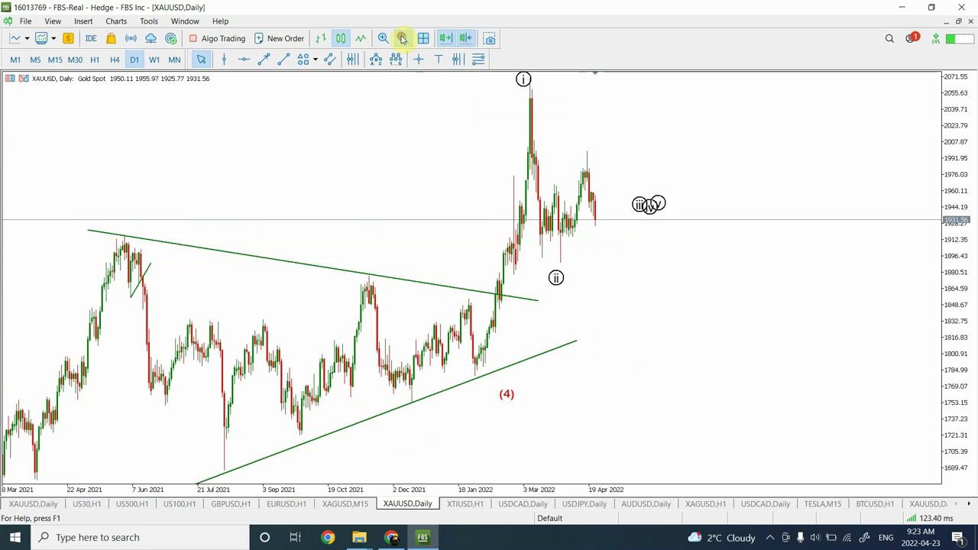
pyautogui.click(403, 38)
pyautogui.click(567, 221)
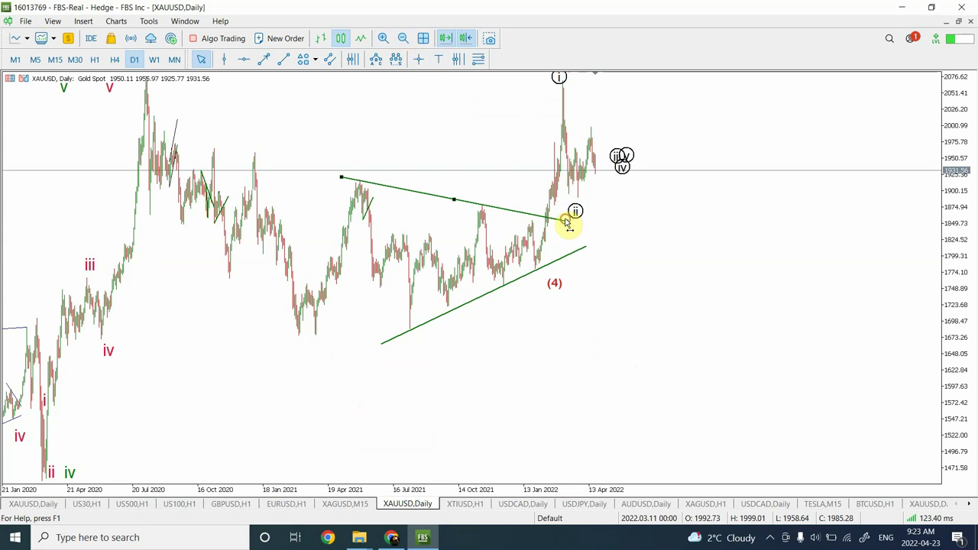
pyautogui.moveTo(564, 221); pyautogui.dragTo(725, 257)
pyautogui.click(726, 257)
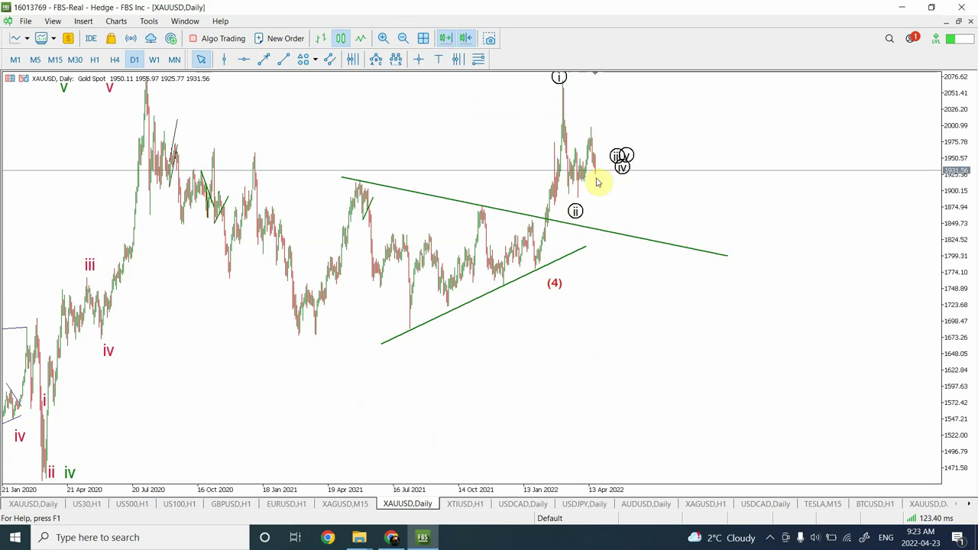
pyautogui.click(585, 248)
pyautogui.moveTo(584, 248)
pyautogui.mouseDown()
pyautogui.moveTo(720, 206)
pyautogui.moveTo(692, 194)
pyautogui.moveTo(612, 243)
pyautogui.moveTo(602, 239)
pyautogui.mouseUp()
pyautogui.click(601, 239)
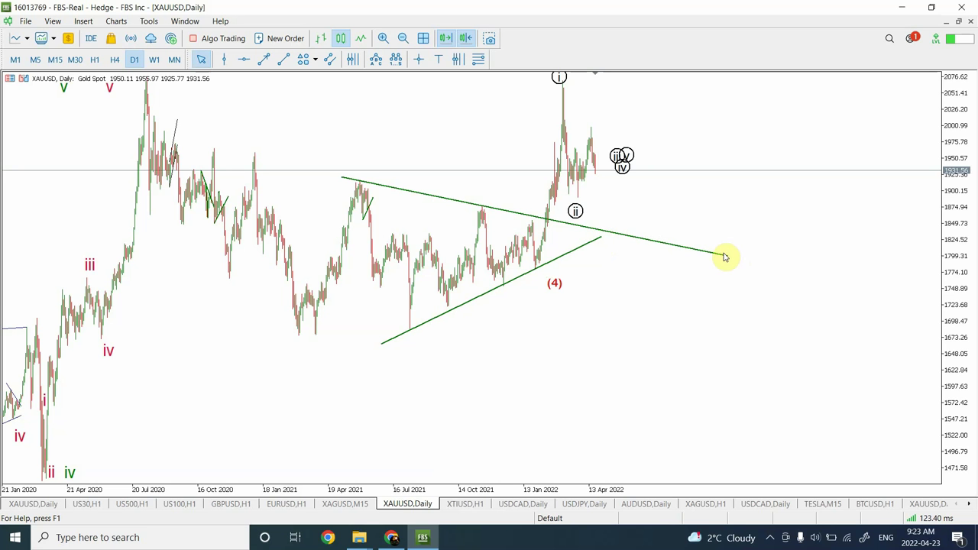
pyautogui.moveTo(731, 260); pyautogui.dragTo(616, 233)
pyautogui.click(616, 234)
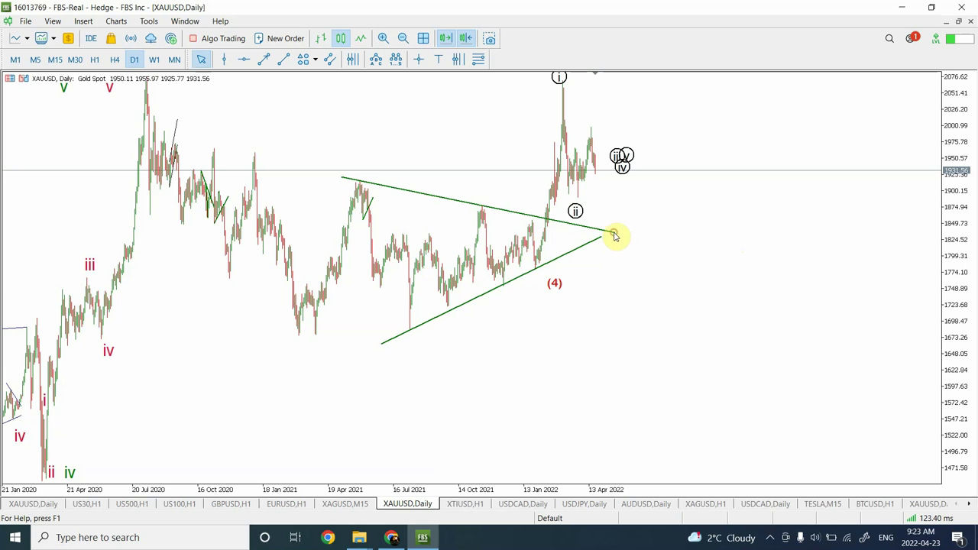
# Step: Place a horizontal line at the wave ii low, at 1889.02, on the one-hour XAUUSD chart
pyautogui.click(95, 60)
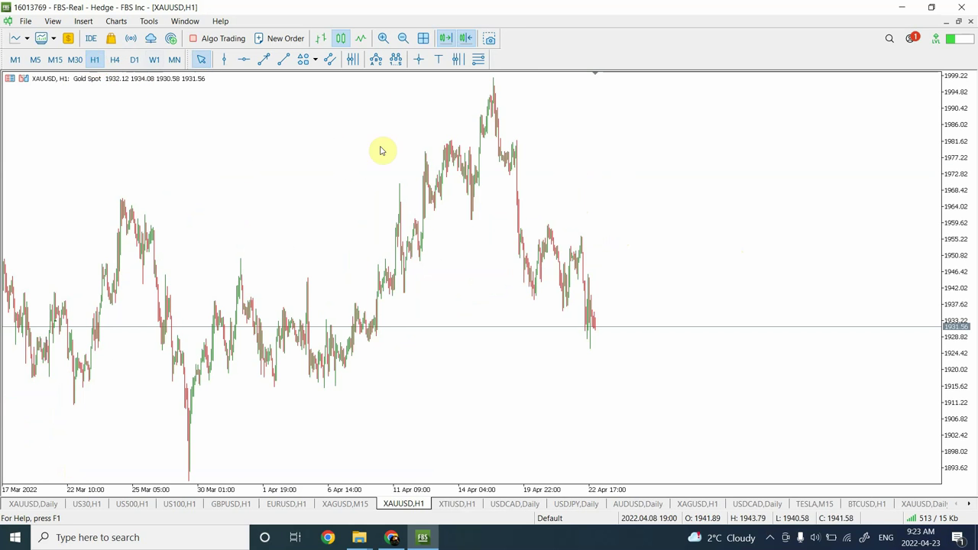
pyautogui.click(402, 38)
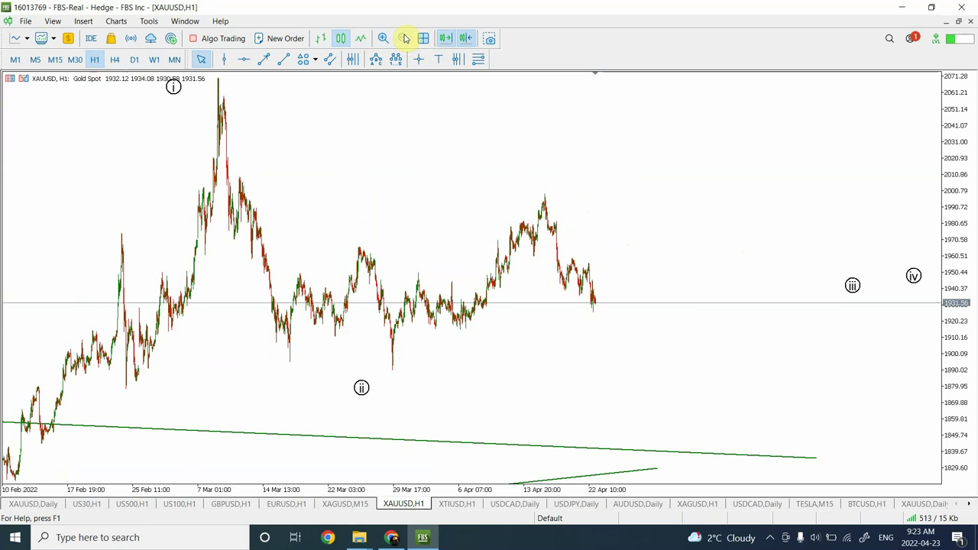
pyautogui.click(244, 66)
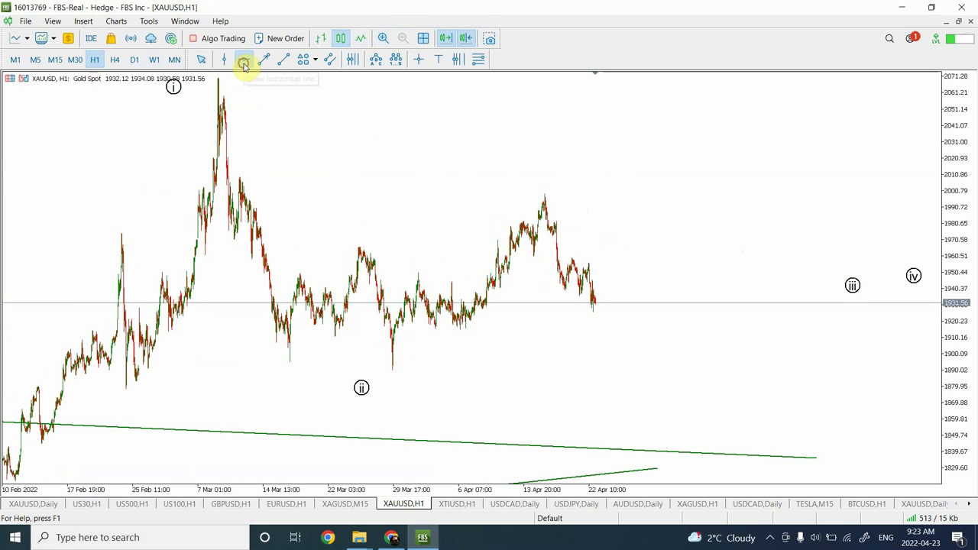
pyautogui.click(394, 367)
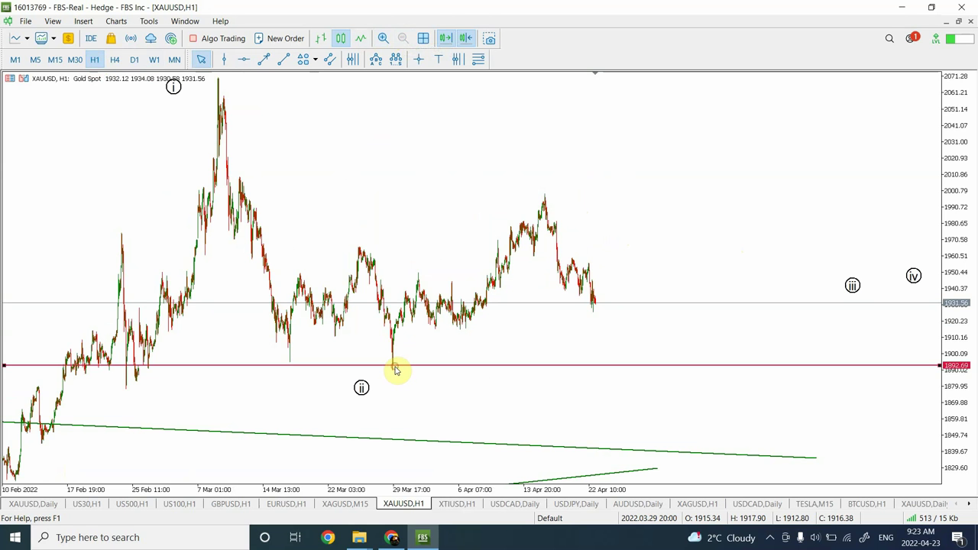
pyautogui.moveTo(395, 370); pyautogui.dragTo(396, 374)
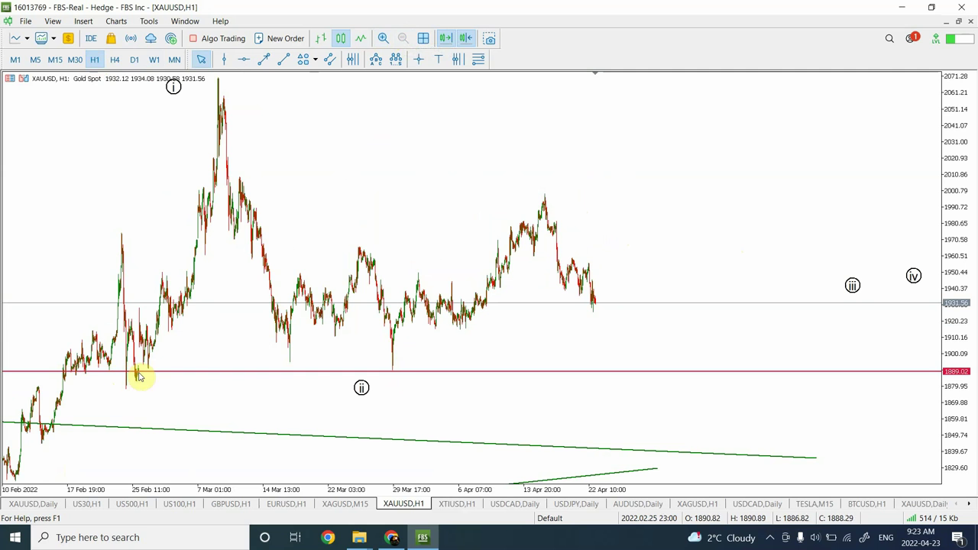
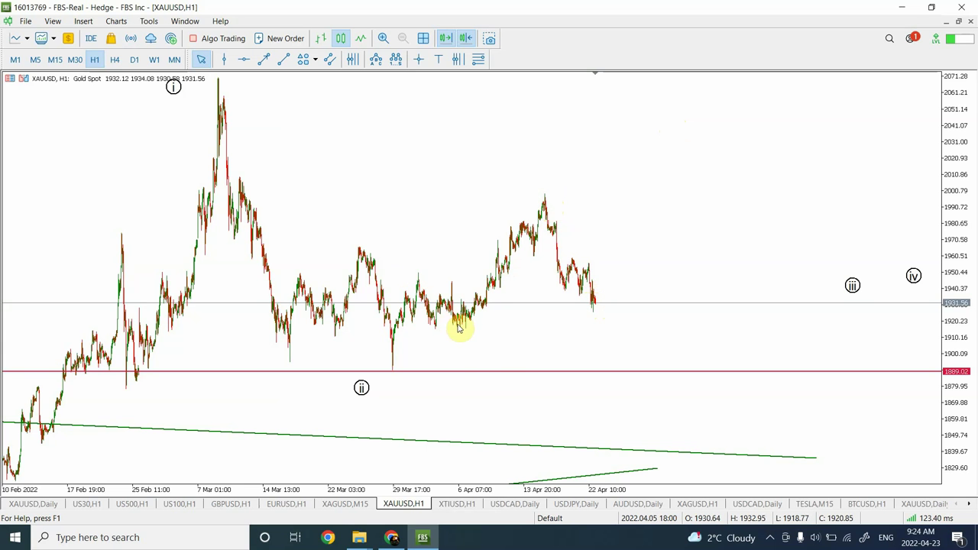
# Step: Draw a steep rising trendline from the latest price, about 1928, to about 2051, and show XAUUSD on the H4 timeframe
pyautogui.moveTo(460, 329)
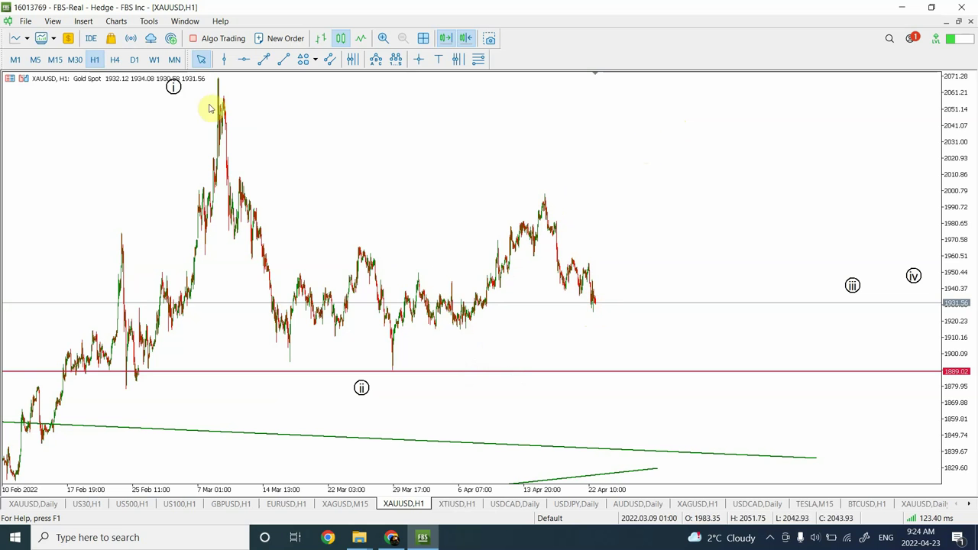
pyautogui.click(284, 60)
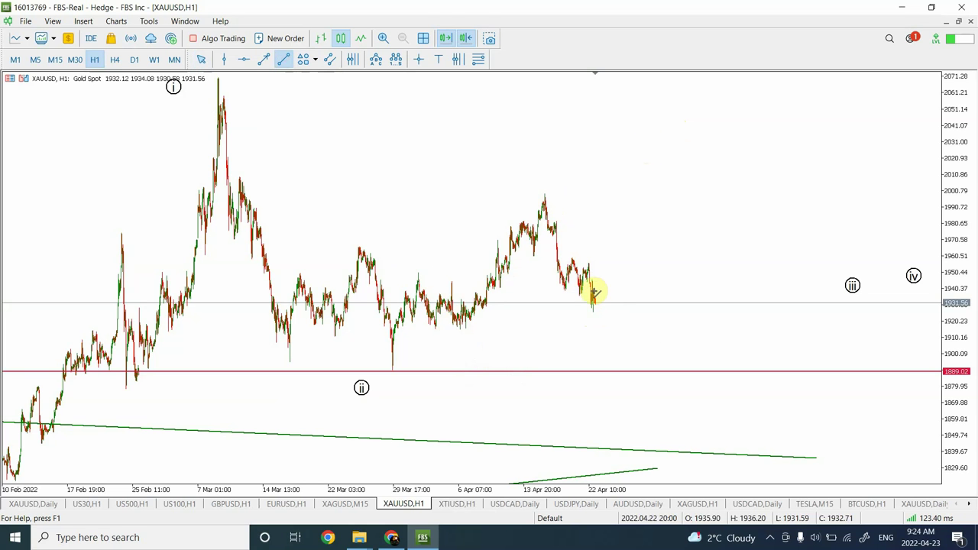
pyautogui.moveTo(598, 308); pyautogui.dragTo(655, 113)
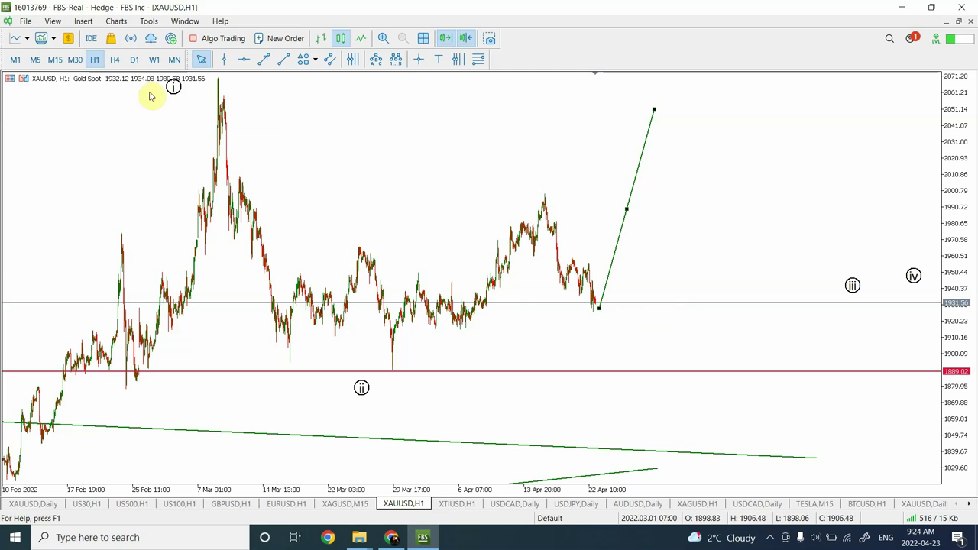
pyautogui.click(114, 61)
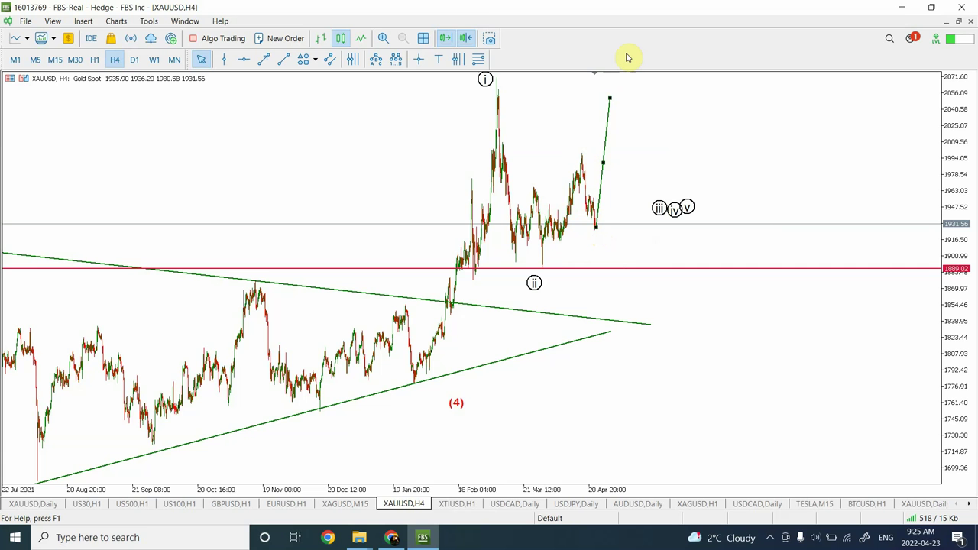
# Step: Switch to Chrome and examine the wave count on the one-hour GDX chart in TradingView
pyautogui.click(394, 538)
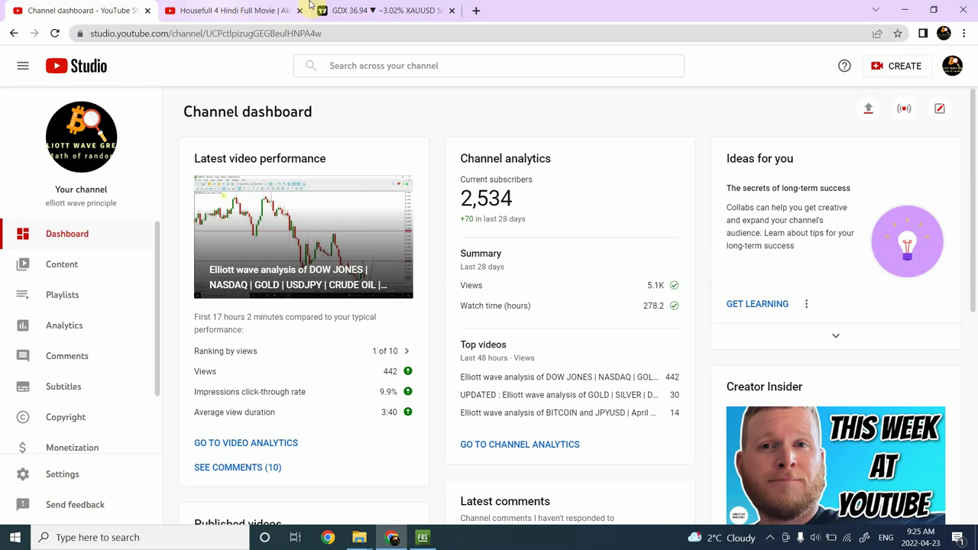
pyautogui.click(391, 8)
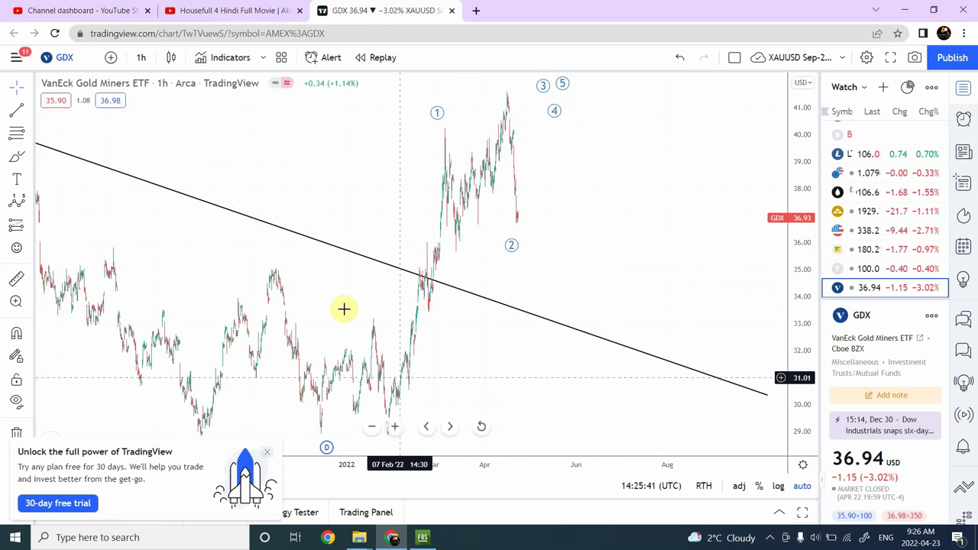
pyautogui.moveTo(353, 285); pyautogui.dragTo(415, 404)
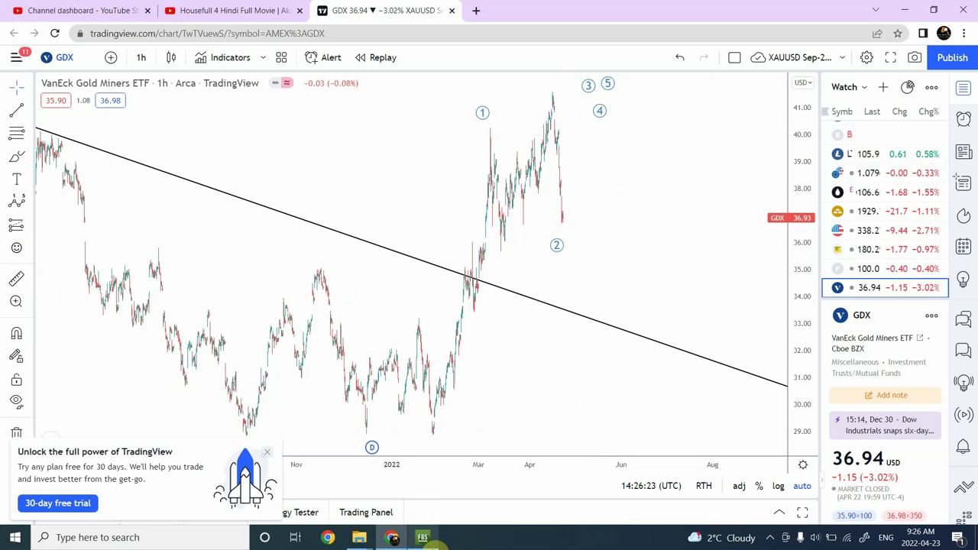
# Step: Return to MetaTrader and inspect the 22 April 2022 candle on the daily US500 chart
pyautogui.click(423, 537)
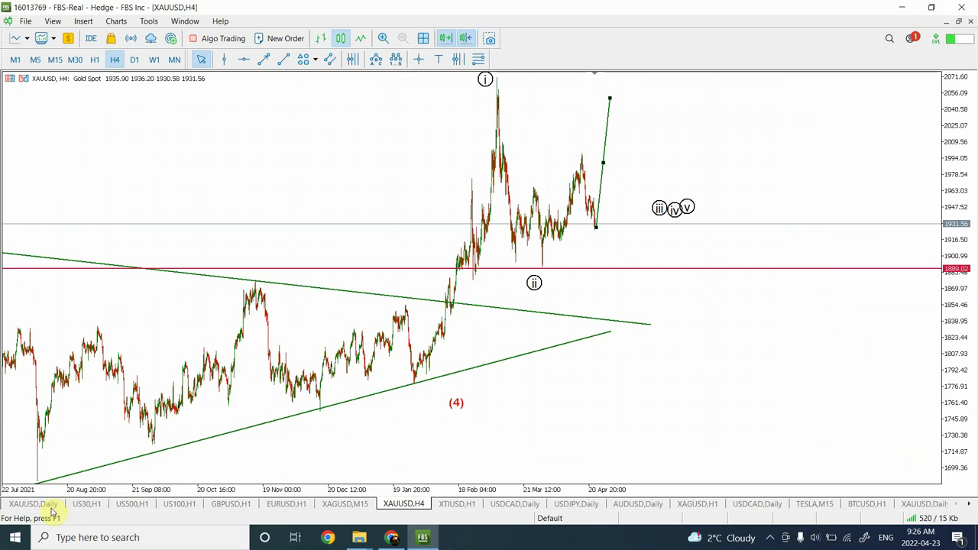
pyautogui.click(129, 502)
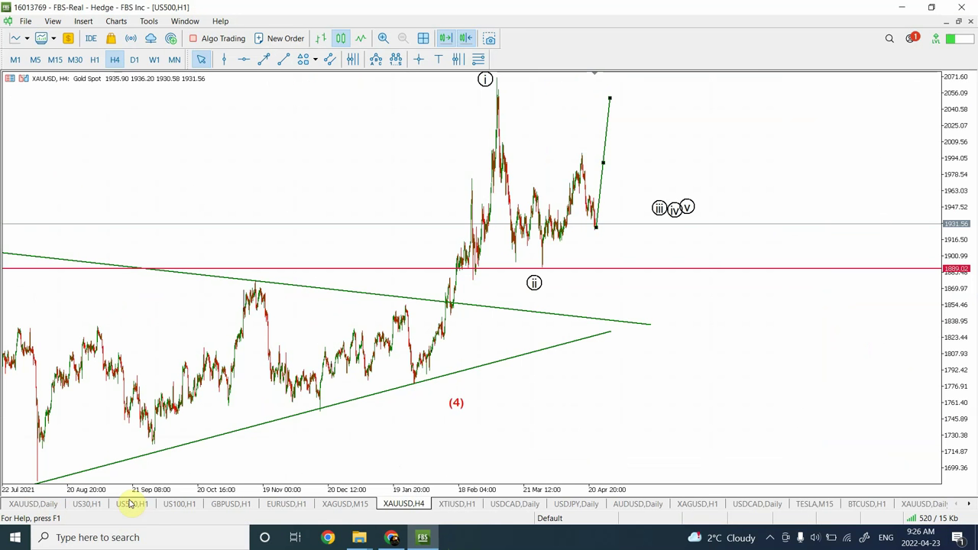
pyautogui.click(134, 60)
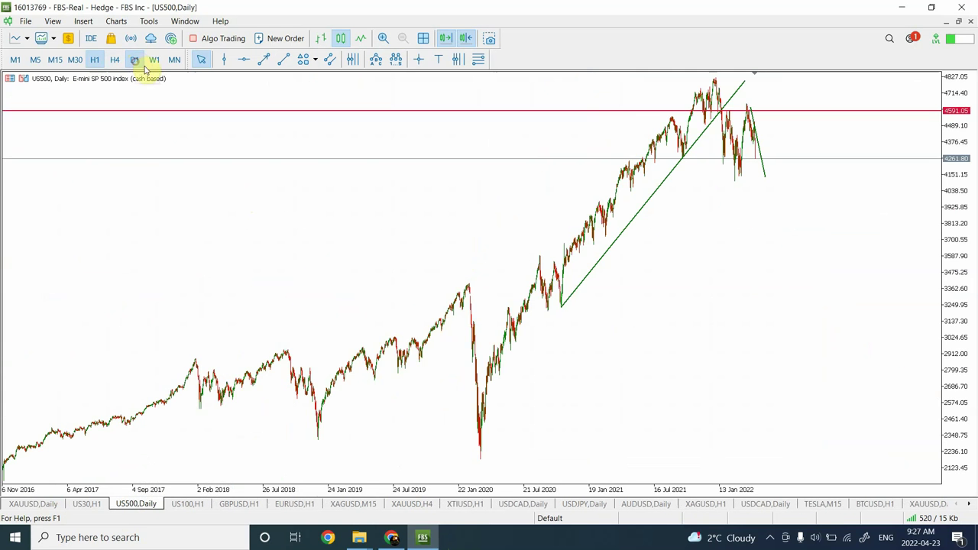
pyautogui.click(382, 38)
pyautogui.click(383, 38)
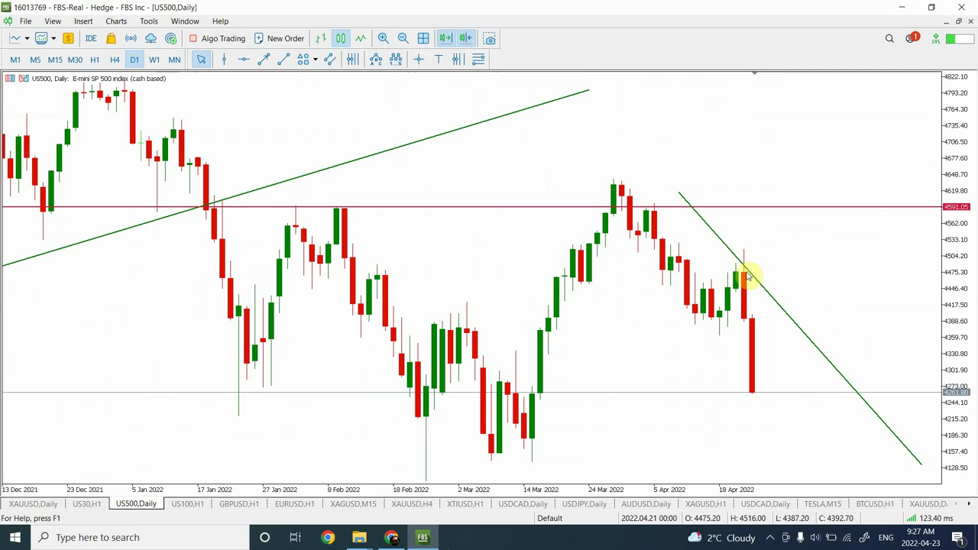
pyautogui.moveTo(750, 401)
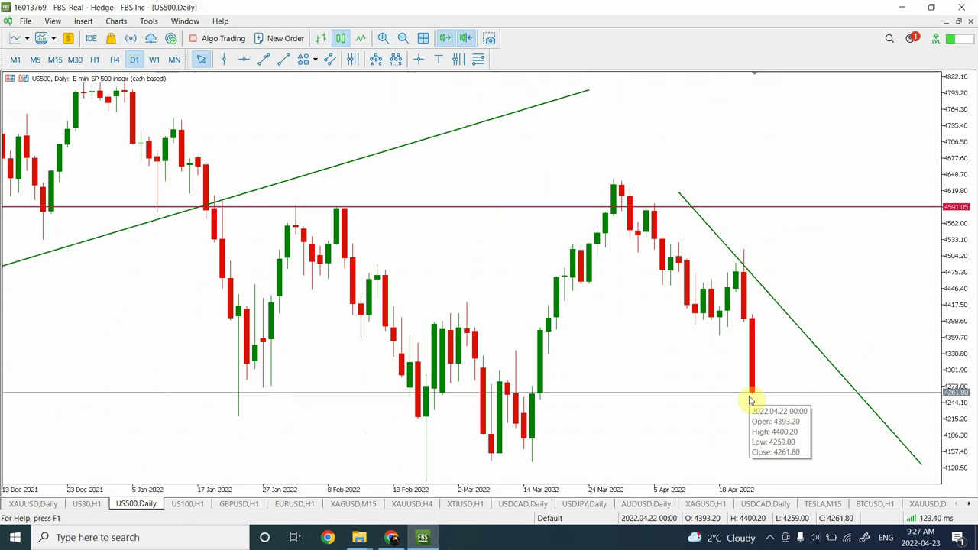
# Step: Check the one-hour US30 chart, and return to the GDX chart in Chrome for comparison
pyautogui.click(88, 504)
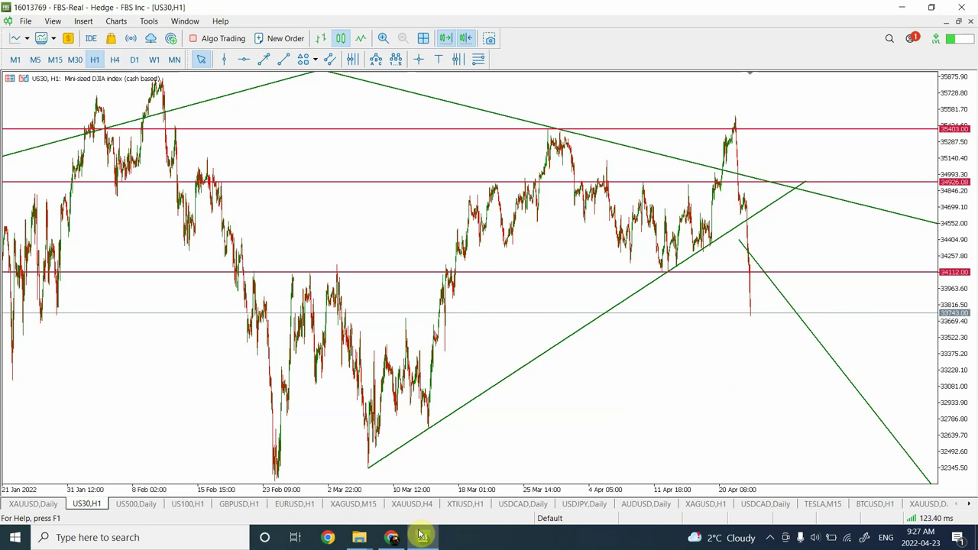
pyautogui.click(392, 537)
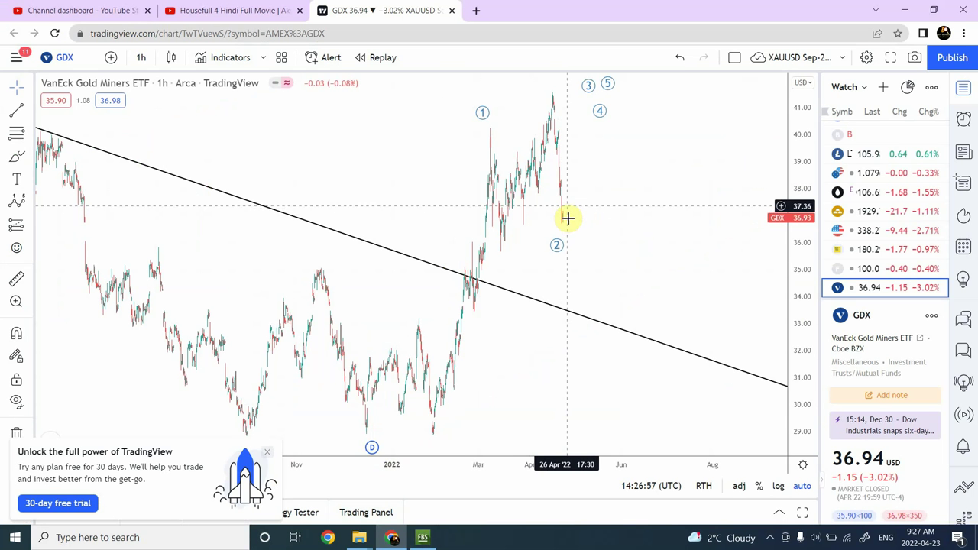